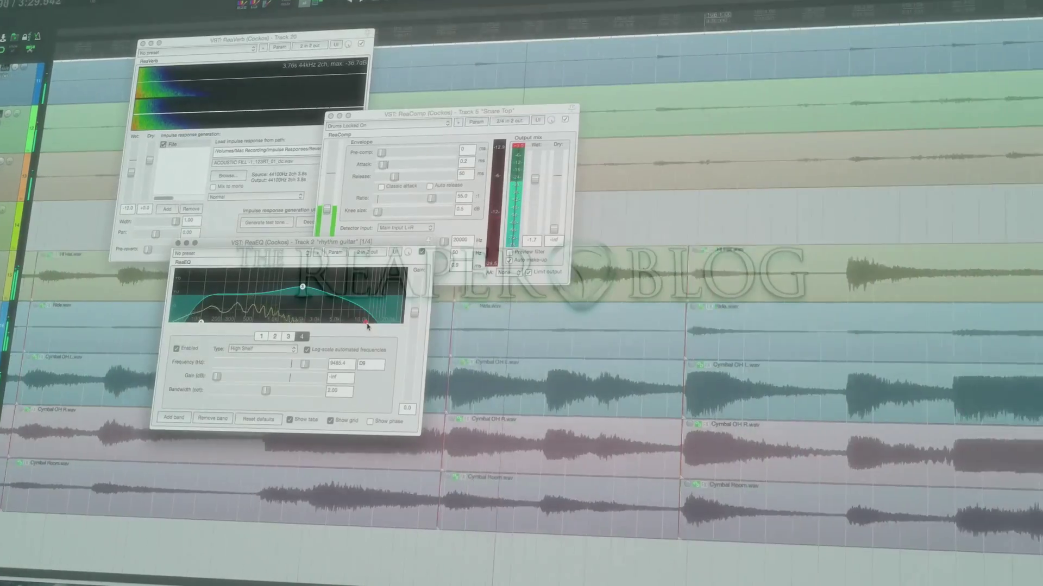
# Step: Raise the ReaEQ high-shelf frequency to about 16 kHz
pyautogui.moveTo(367, 325); pyautogui.dragTo(387, 322)
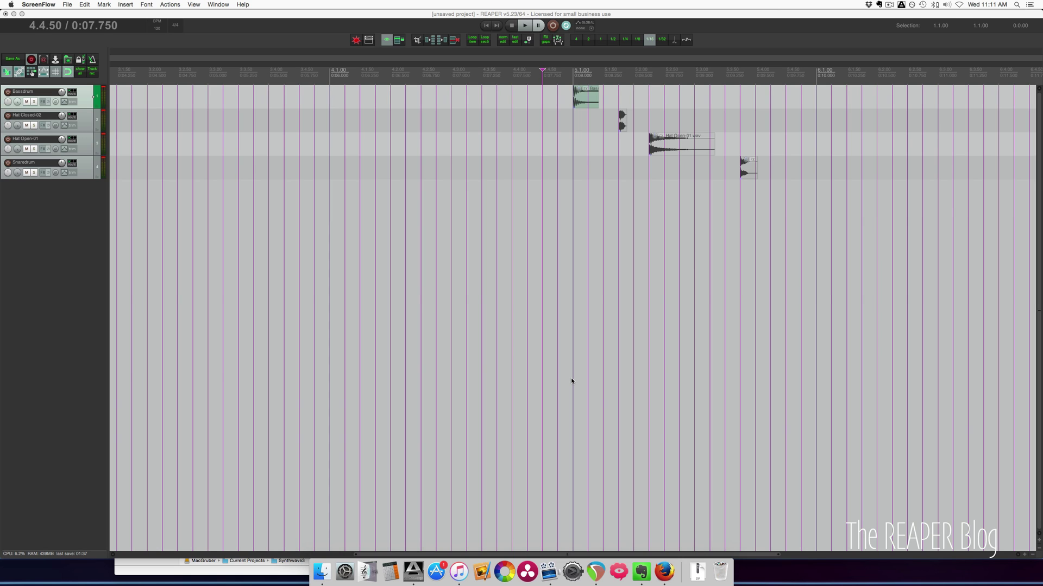
pyautogui.hscroll(5, 594, 261)
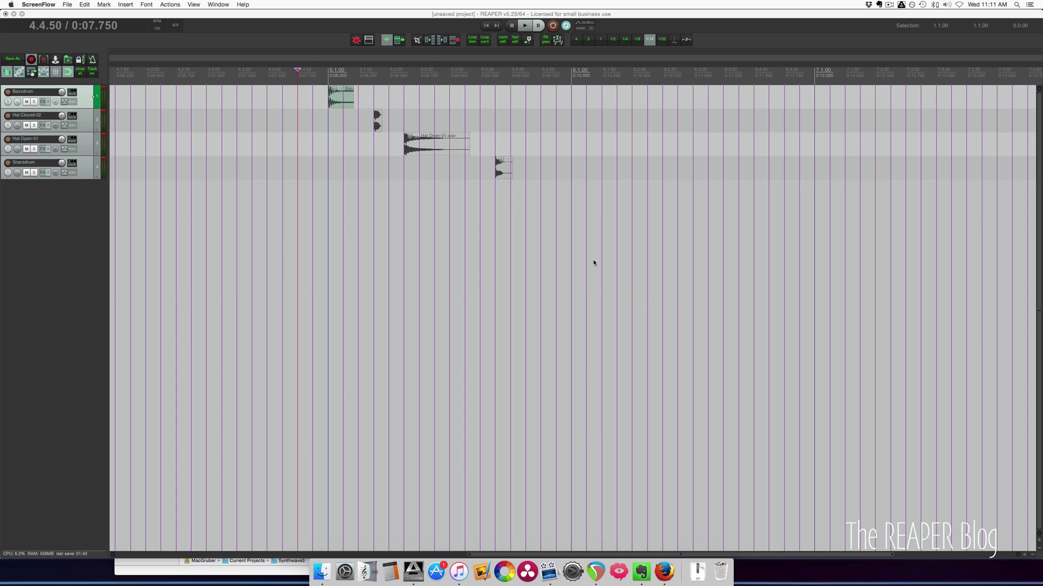
pyautogui.click(298, 236)
pyautogui.hscroll(1, 298, 236)
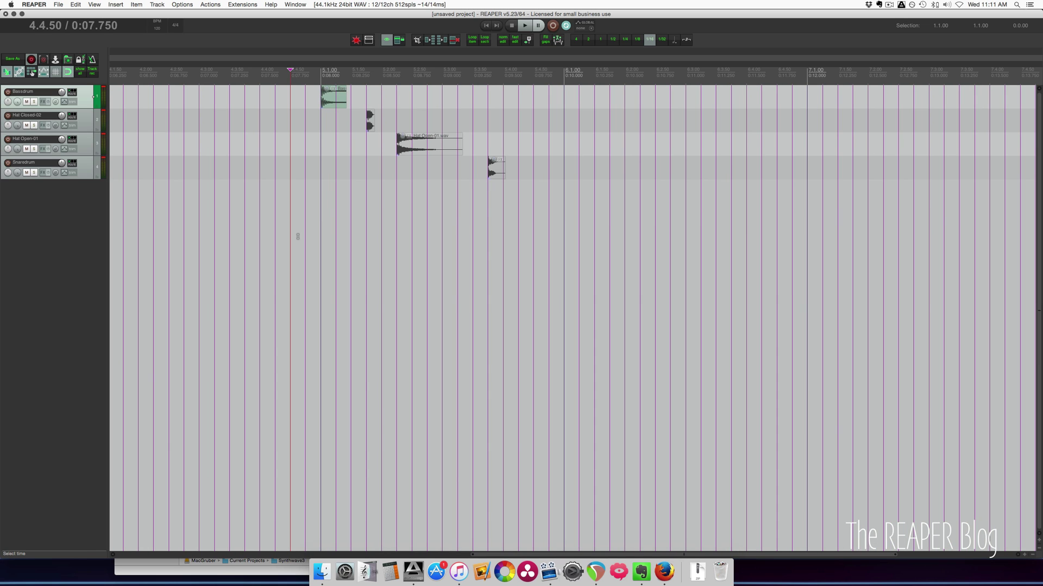
pyautogui.press('space')
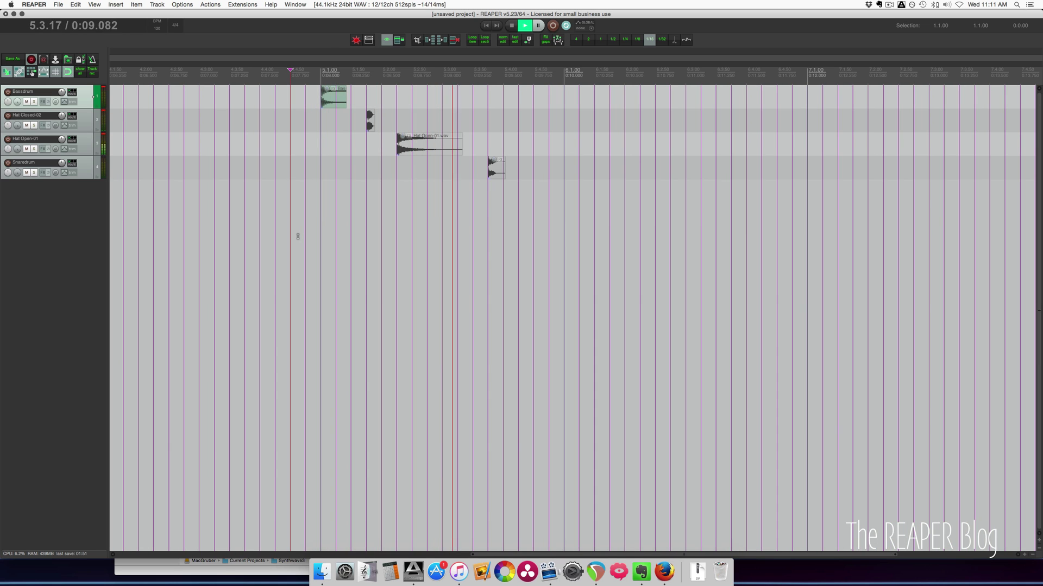
pyautogui.press('space')
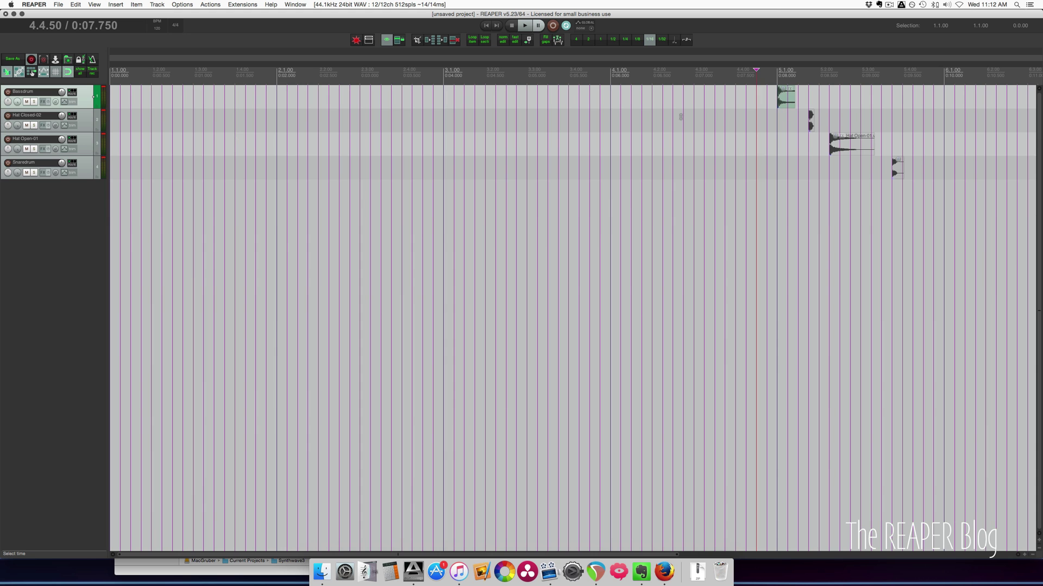
pyautogui.hscroll(5, 680, 117)
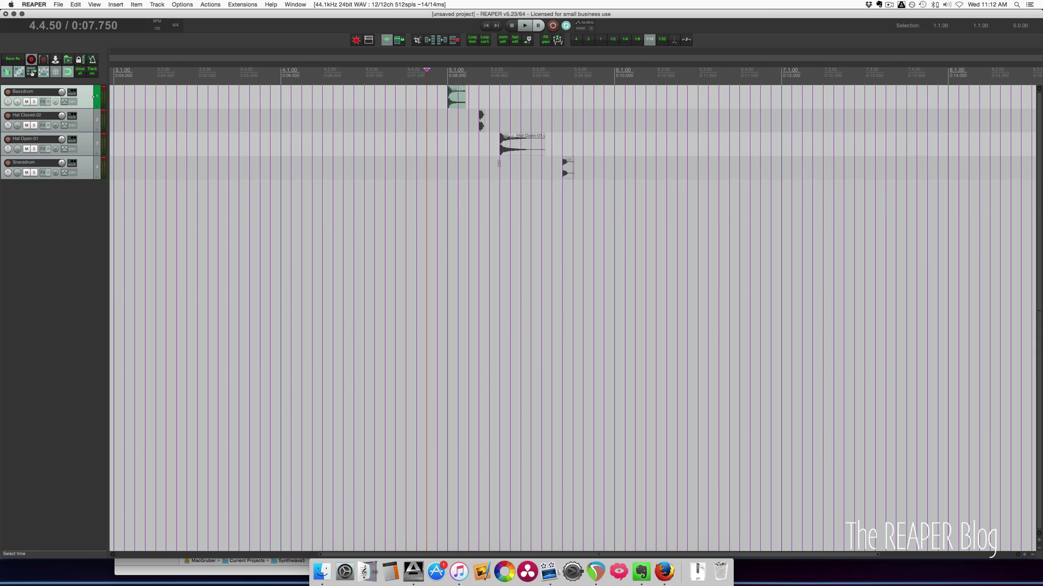
pyautogui.click(460, 163)
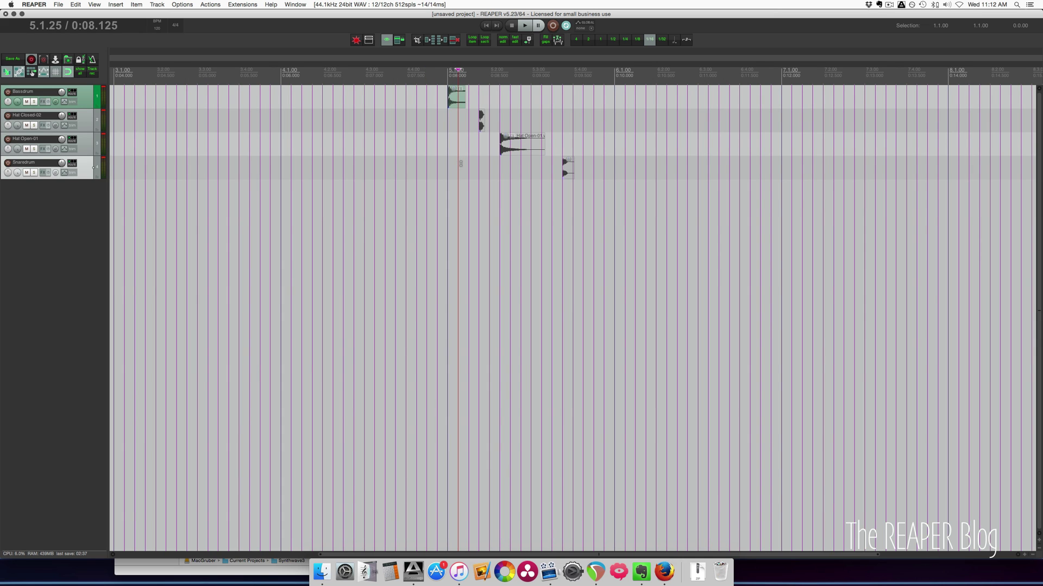
pyautogui.press('super+comma')
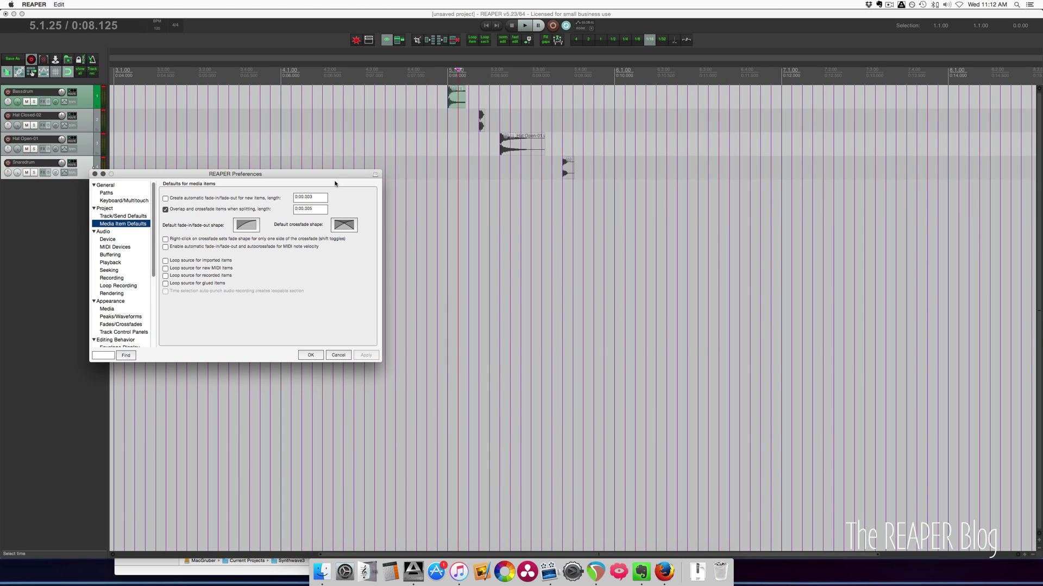
pyautogui.moveTo(335, 176); pyautogui.dragTo(667, 108)
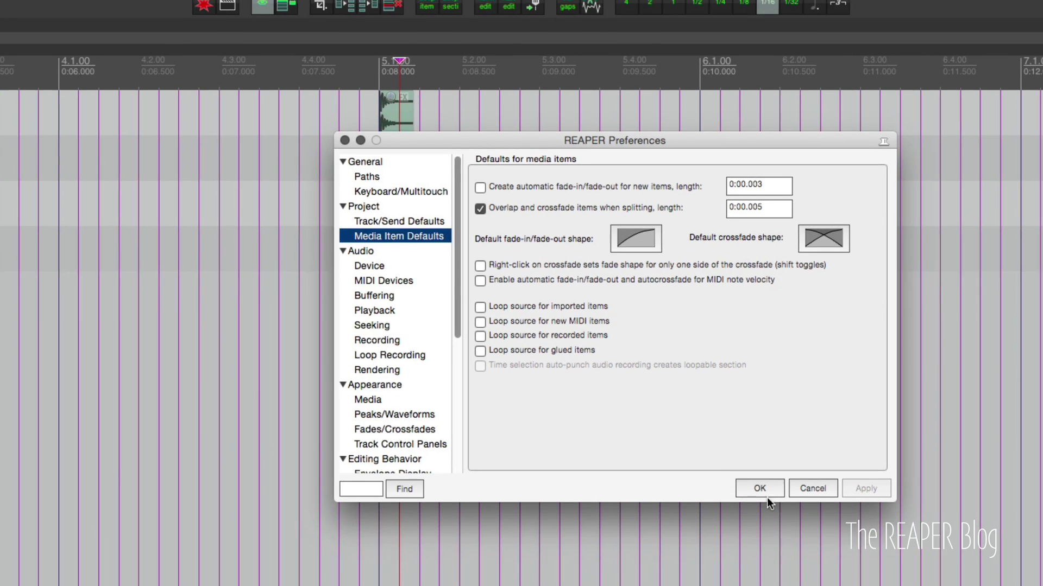
# Step: Close the settings, zoom in on bar 5 and set the grid to quarter notes
pyautogui.click(757, 456)
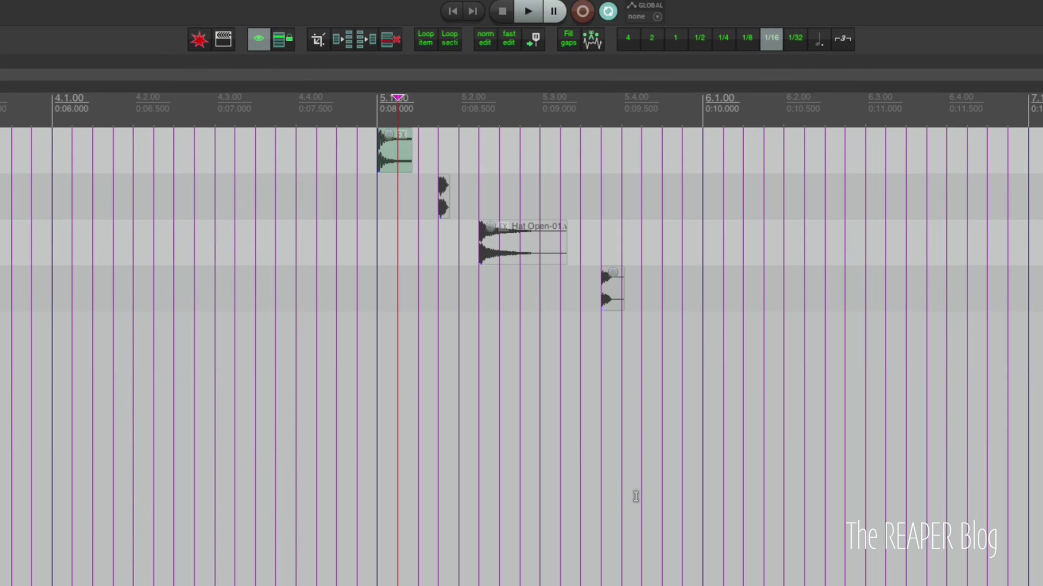
pyautogui.press('Right')
pyautogui.scroll(4, 575, 343)
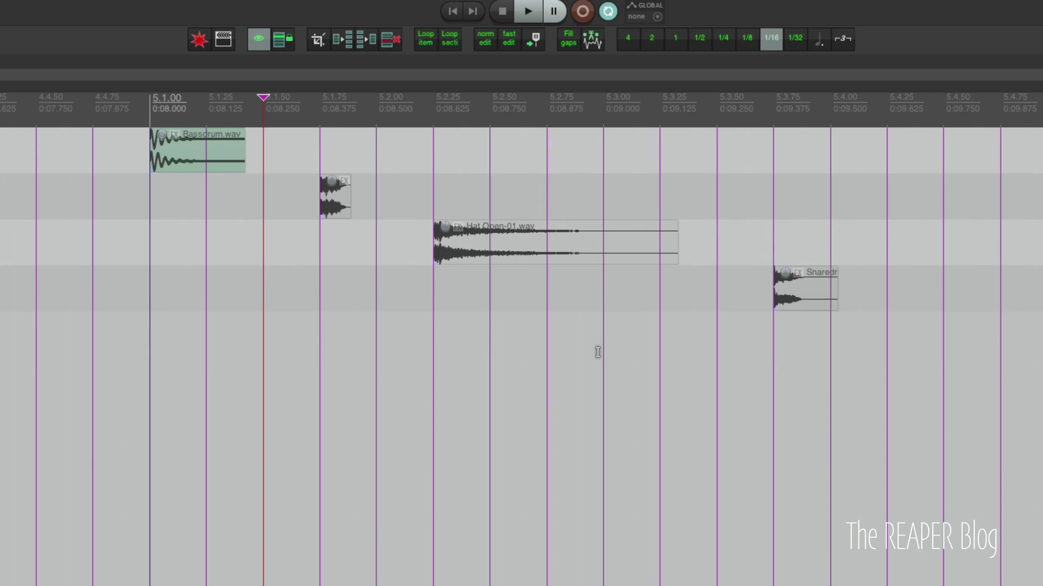
pyautogui.hotkey('ctrl', '4')
pyautogui.press('Right')
pyautogui.click(224, 158)
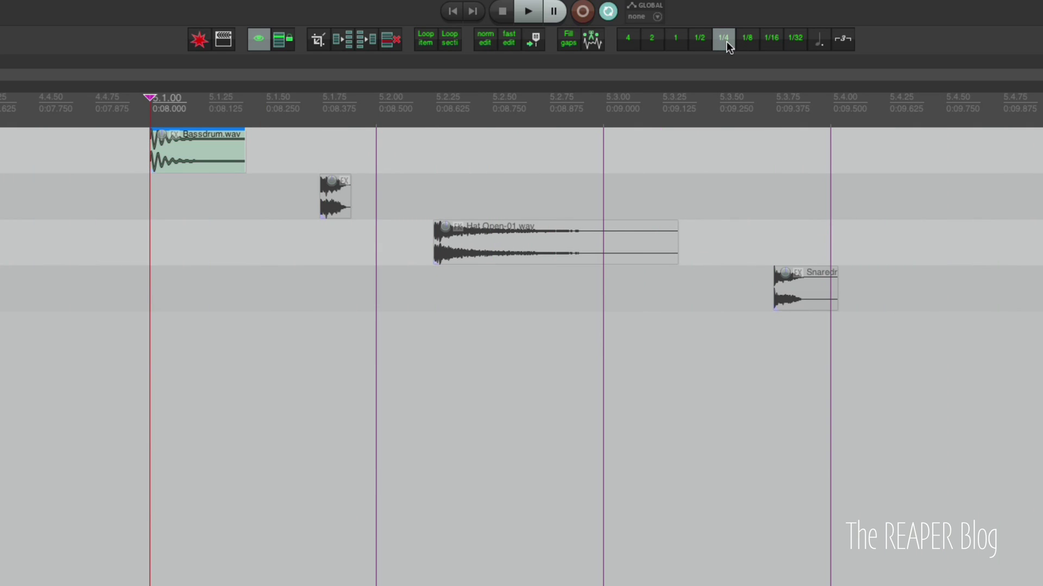
# Step: Lengthen the Bassdrum.wav item to 5.2.00, enable Loop section, and extend it across the bar
pyautogui.moveTo(245, 157); pyautogui.dragTo(390, 157)
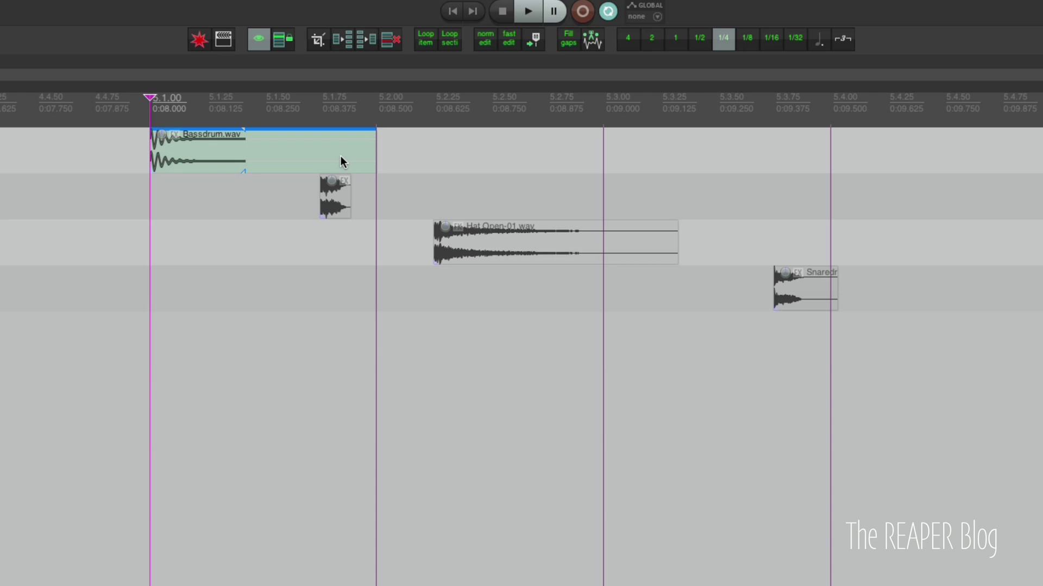
pyautogui.click(455, 44)
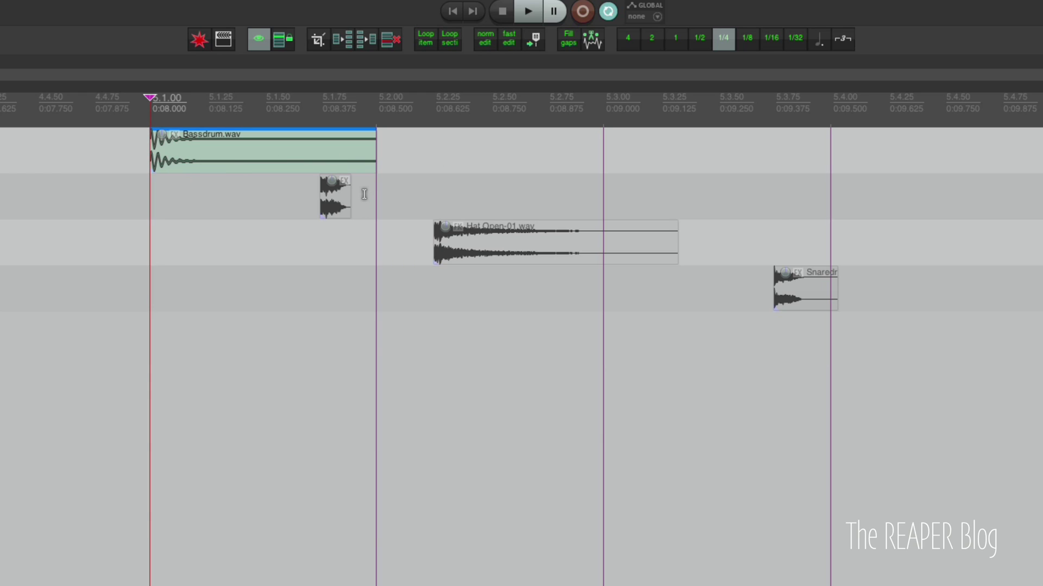
pyautogui.moveTo(374, 155); pyautogui.dragTo(1040, 152)
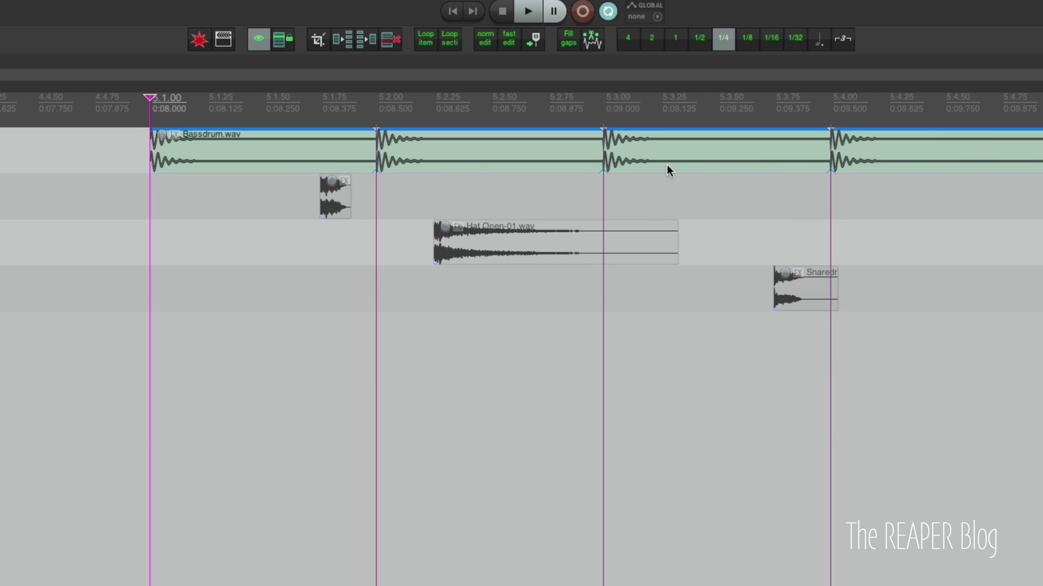
# Step: Move the closed hat to 5.1.00, set a 1/16 grid, trim it to a sixteenth, and repeat it
pyautogui.click(332, 207)
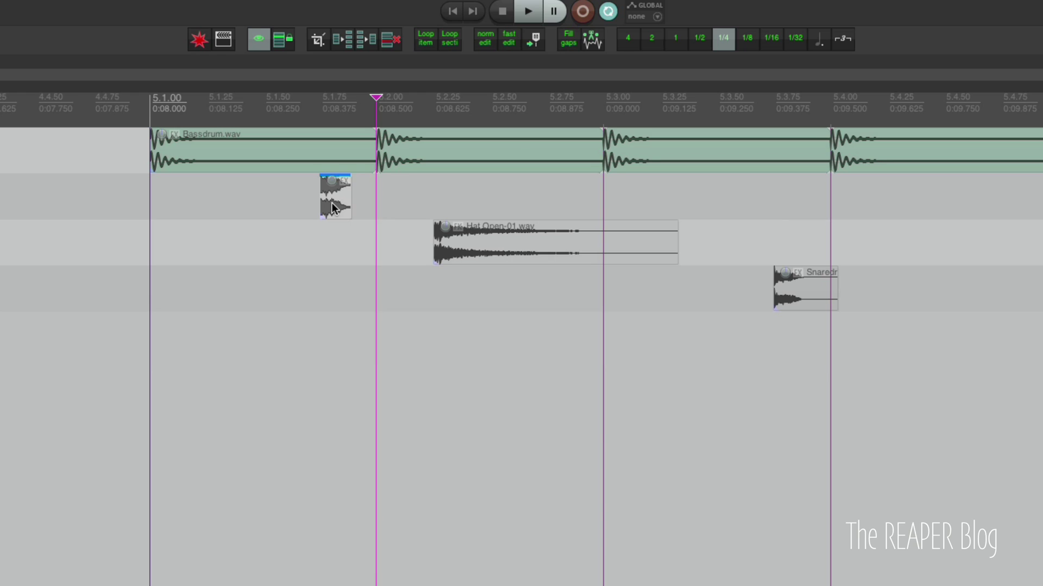
pyautogui.moveTo(331, 208); pyautogui.dragTo(163, 205)
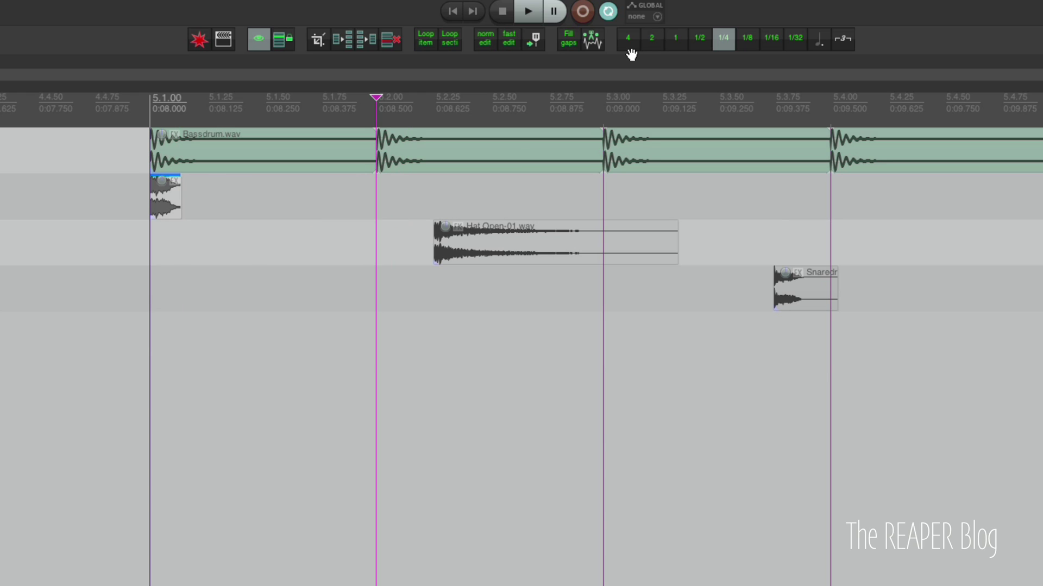
pyautogui.click(773, 41)
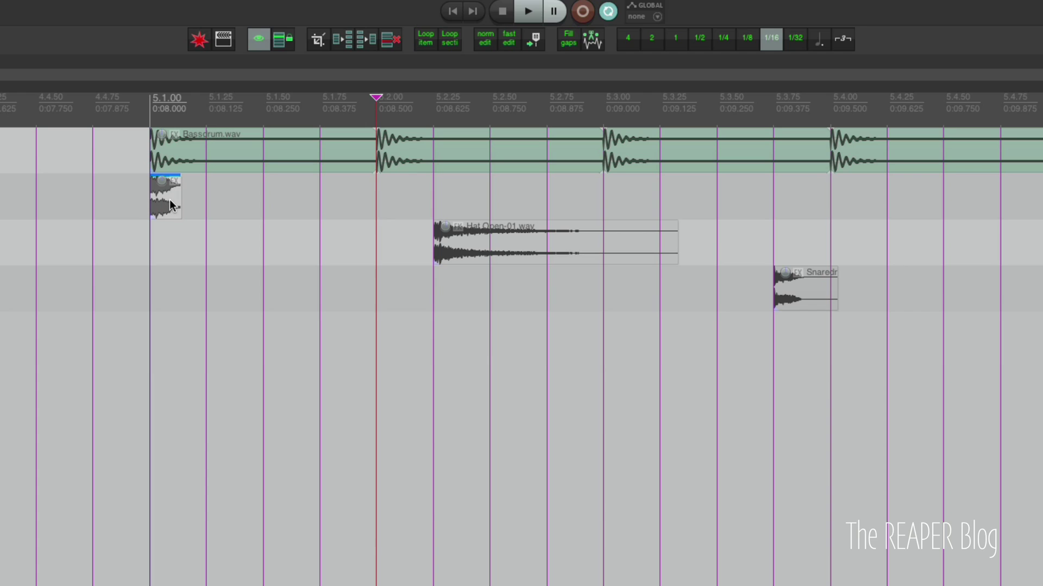
pyautogui.moveTo(178, 198); pyautogui.dragTo(206, 199)
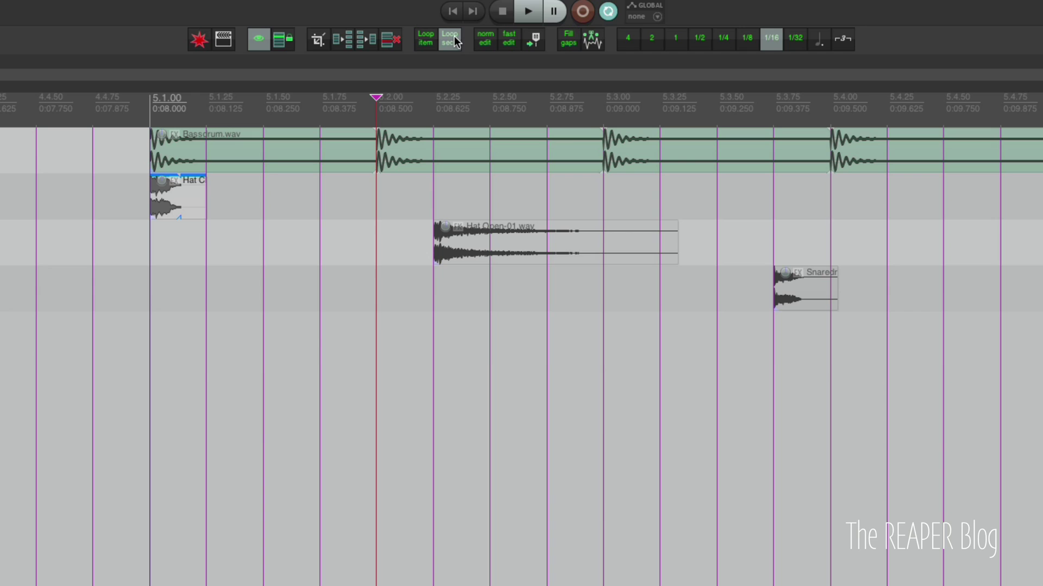
pyautogui.moveTo(206, 188); pyautogui.dragTo(1032, 190)
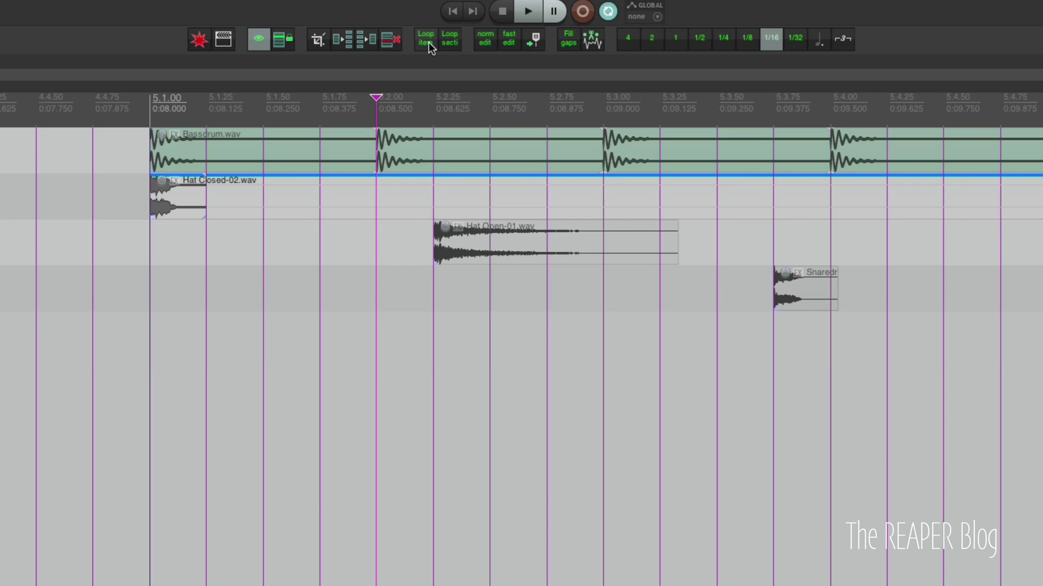
# Step: Resize the closed hat item to an eighth note and loop it across the whole bar
pyautogui.click(429, 41)
pyautogui.moveTo(206, 202); pyautogui.dragTo(256, 202)
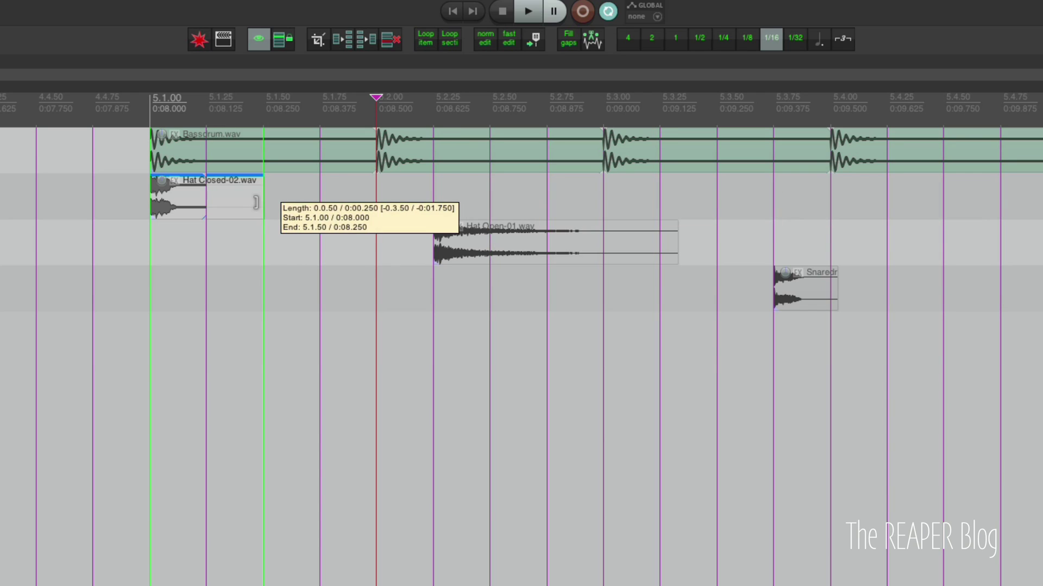
pyautogui.click(448, 42)
pyautogui.click(448, 42)
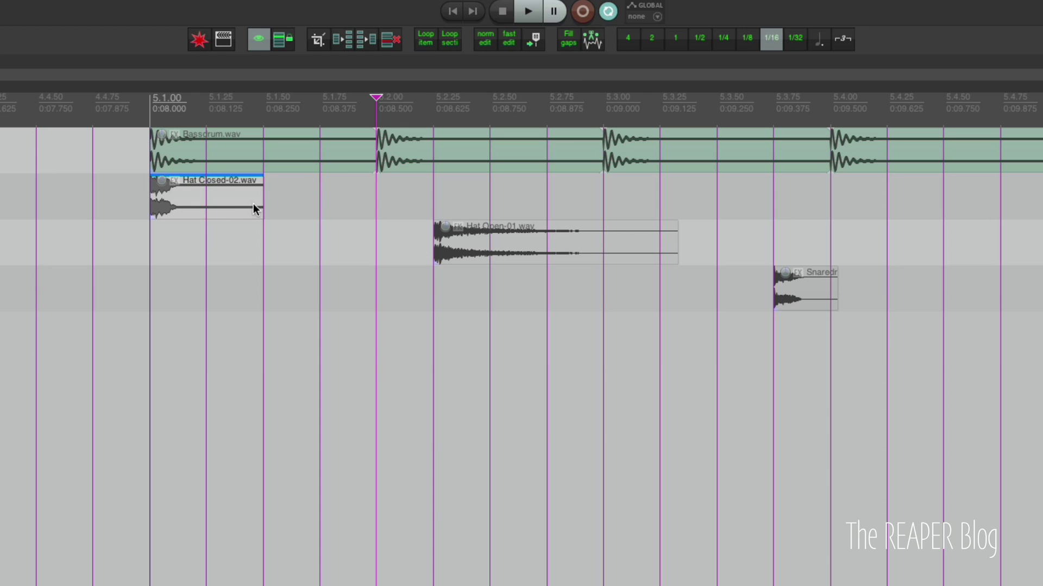
pyautogui.moveTo(265, 193); pyautogui.dragTo(1040, 217)
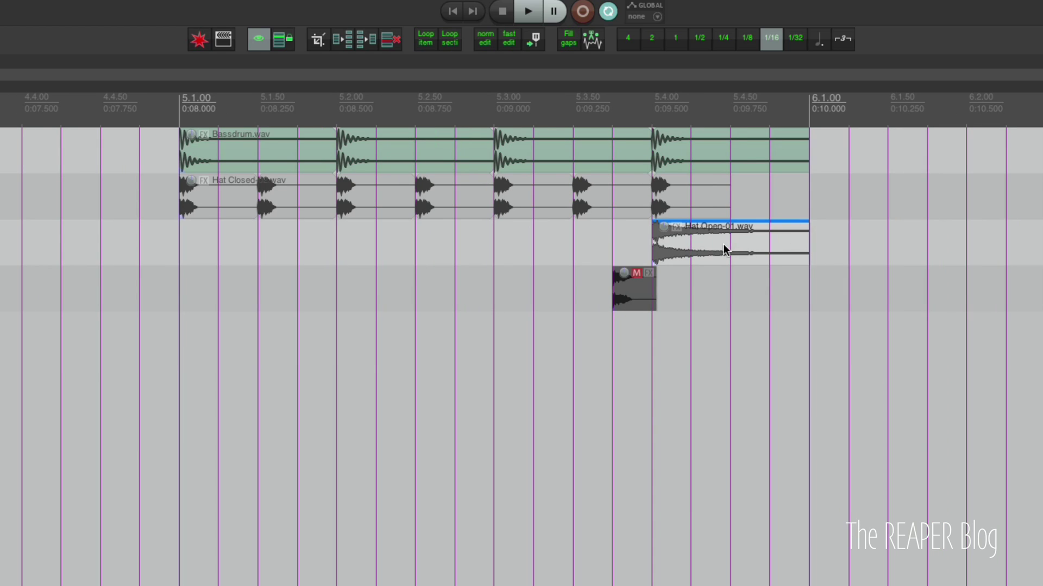
# Step: Place Hat Open-01.wav at 5.4.50, enable Loop section, and extend it back to 5.1.00
pyautogui.moveTo(723, 245); pyautogui.dragTo(803, 248)
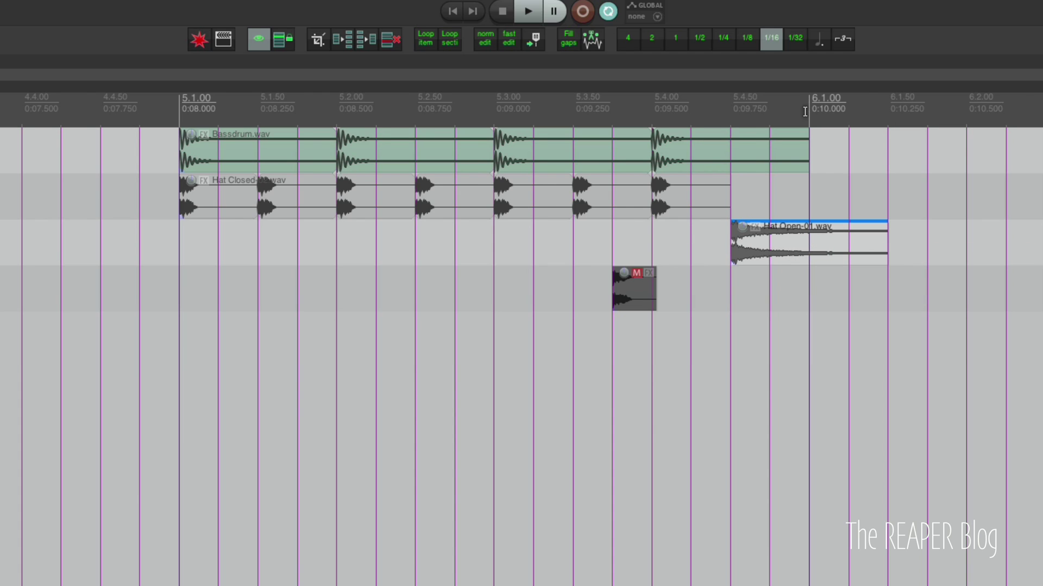
pyautogui.hscroll(3, 804, 112)
pyautogui.click(706, 243)
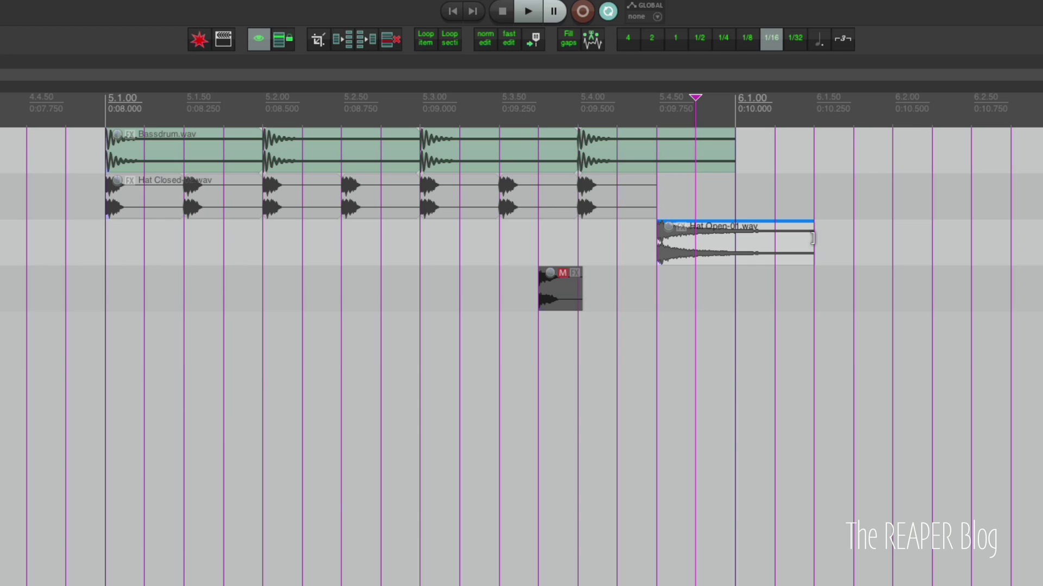
pyautogui.moveTo(814, 239); pyautogui.dragTo(1032, 239)
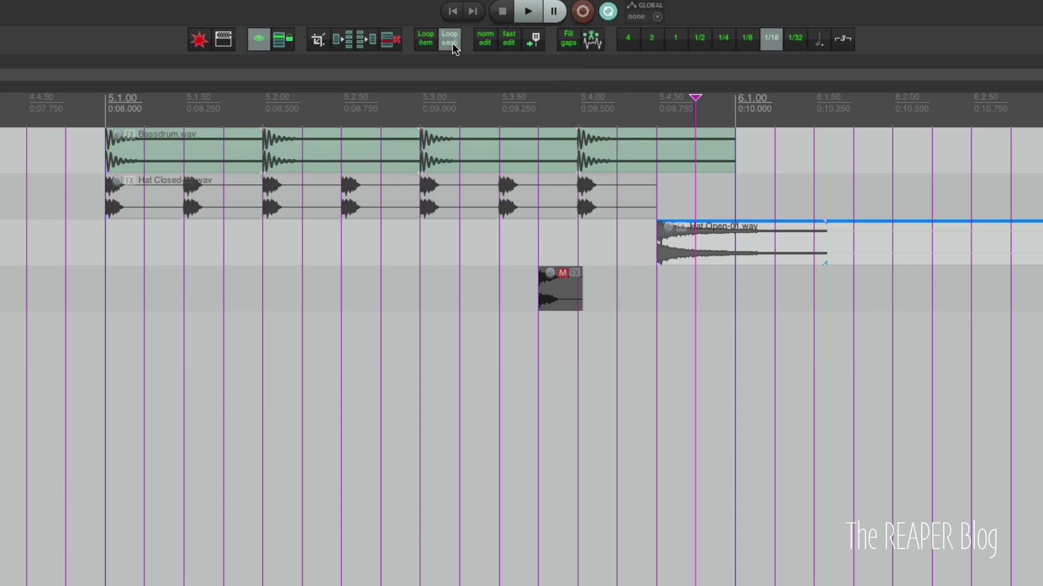
pyautogui.click(451, 44)
pyautogui.moveTo(660, 240); pyautogui.dragTo(104, 261)
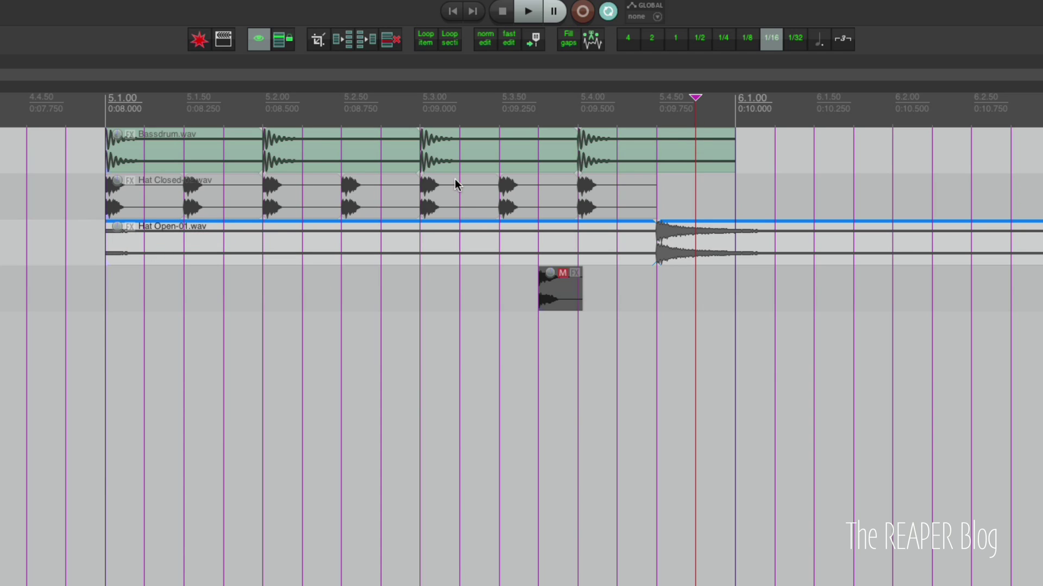
# Step: Select the one-bar range and play it back to audition the hats
pyautogui.moveTo(734, 104); pyautogui.dragTo(106, 101)
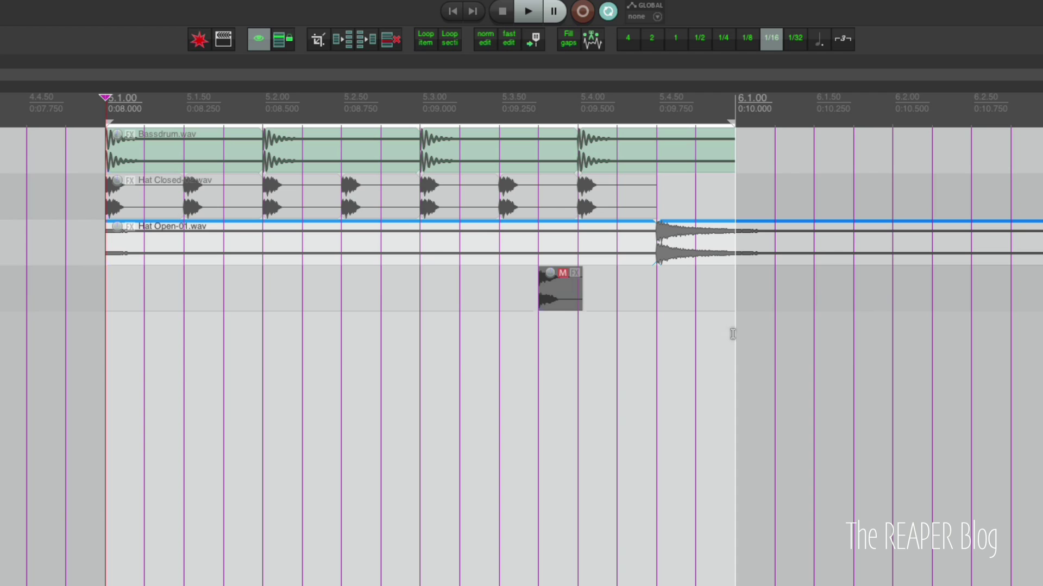
pyautogui.press('space')
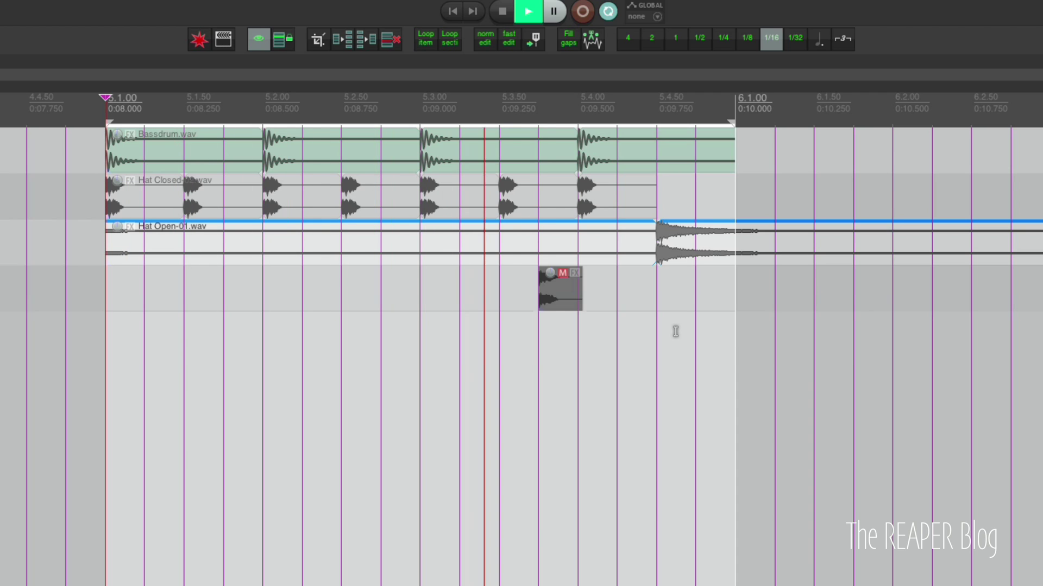
pyautogui.press('space')
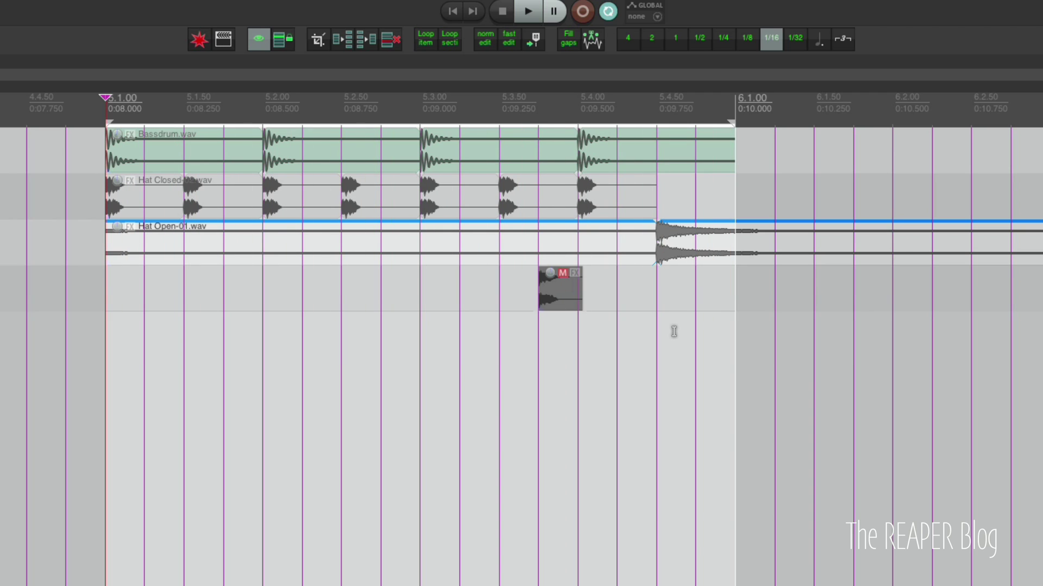
# Step: Move the snare to 5.2.00 on a 1/4 grid, unmute it, and loop it to 6.1.00
pyautogui.moveTo(573, 291); pyautogui.dragTo(419, 285)
pyautogui.click(724, 38)
pyautogui.click(314, 288)
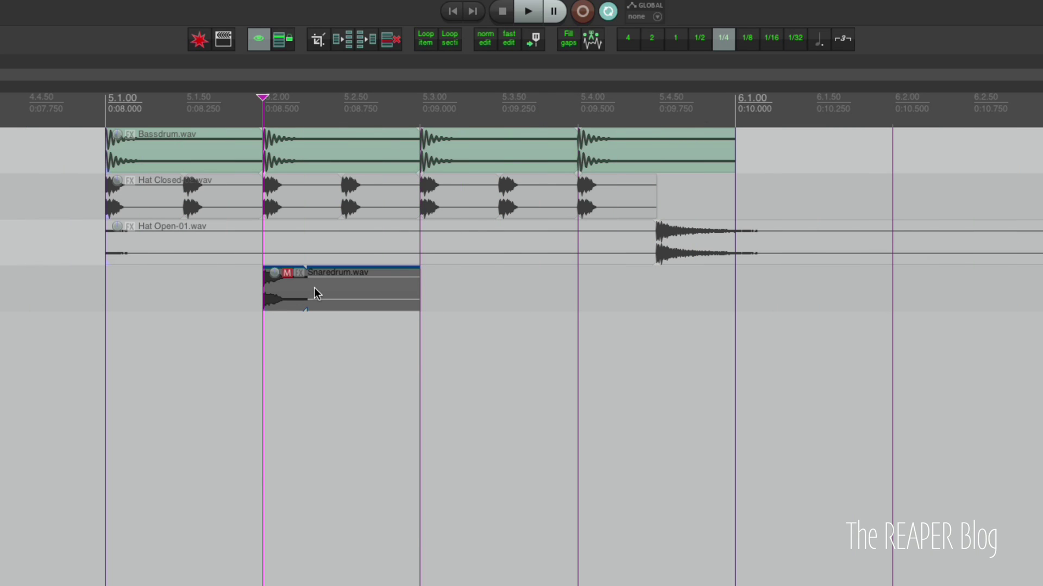
pyautogui.press('m')
pyautogui.click(356, 294)
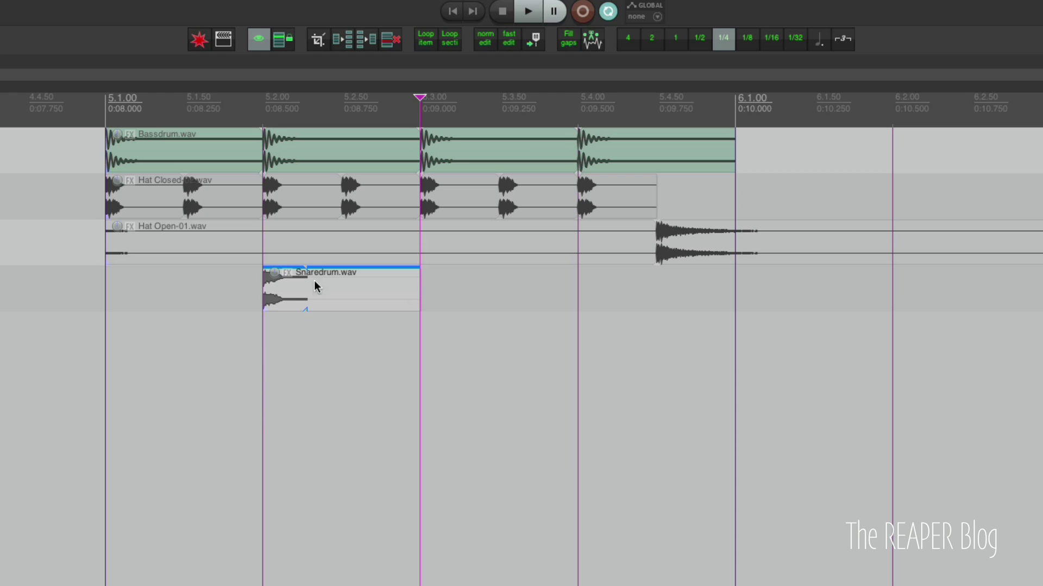
pyautogui.moveTo(421, 288); pyautogui.dragTo(578, 289)
pyautogui.click(528, 292)
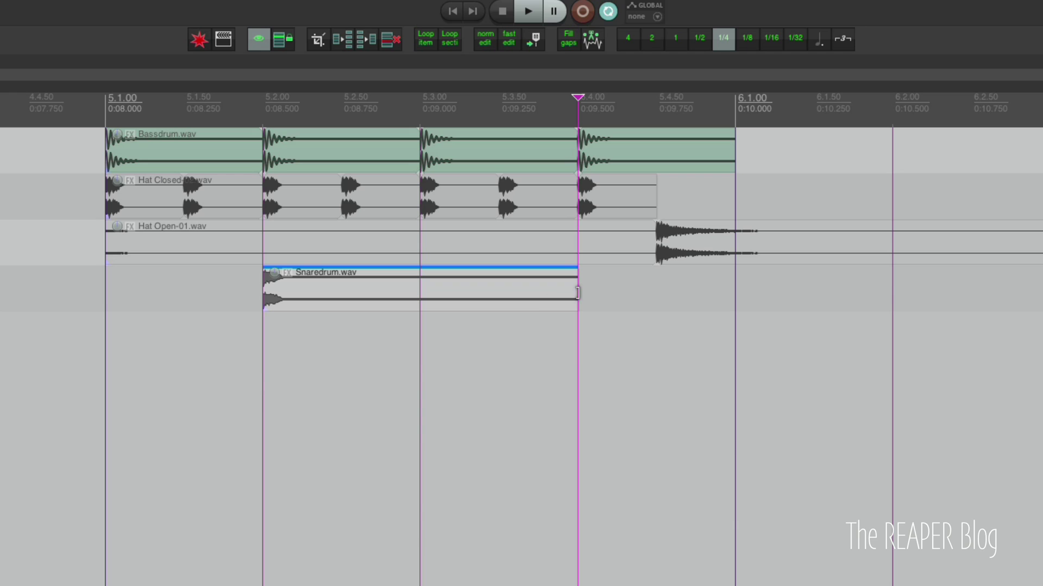
pyautogui.moveTo(578, 294); pyautogui.dragTo(735, 302)
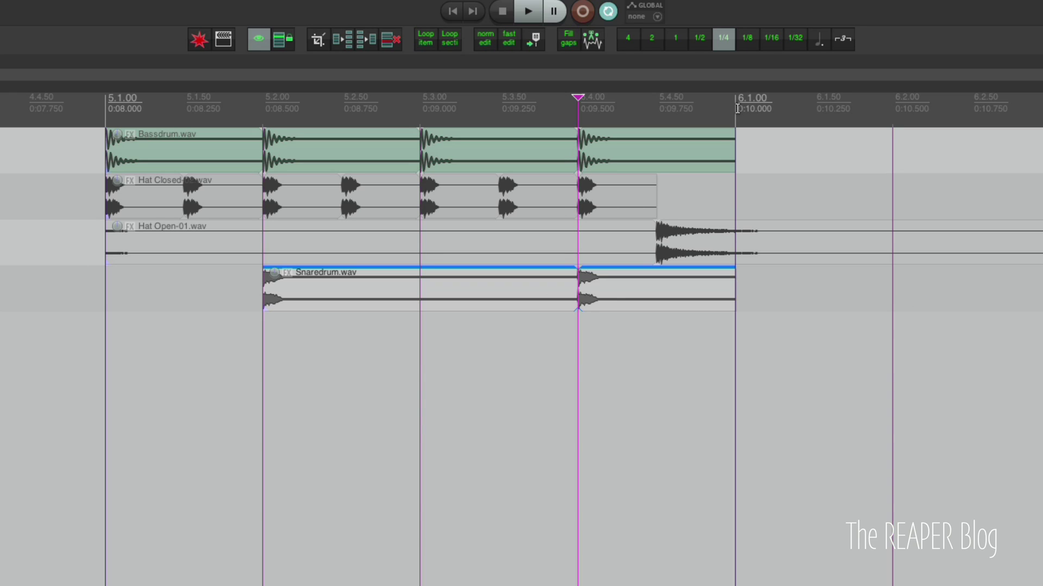
# Step: Select 5.1.00 to 6.1.00 and play the finished bar
pyautogui.moveTo(735, 109); pyautogui.dragTo(106, 106)
pyautogui.press('space')
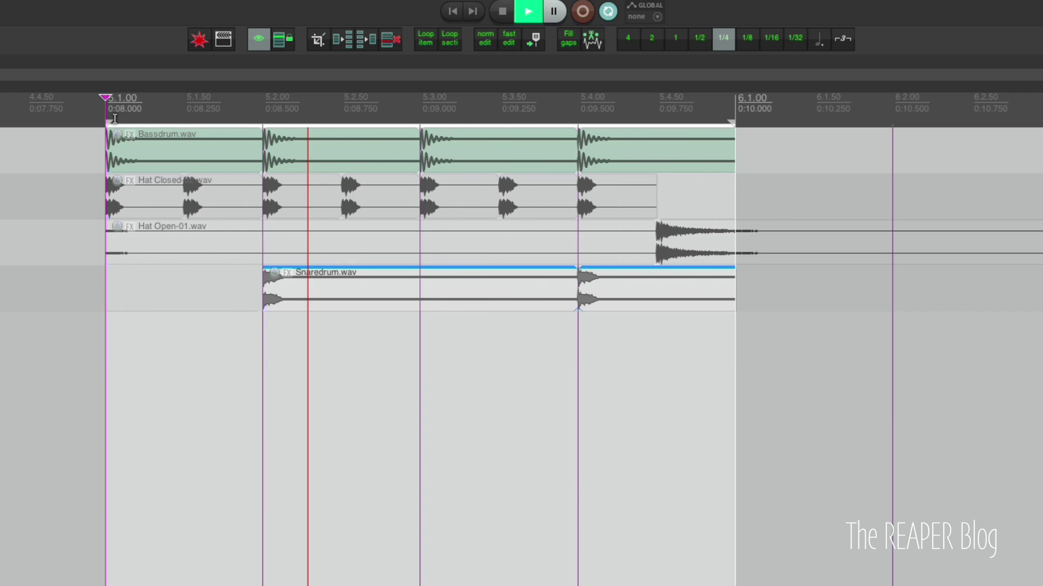
pyautogui.press('space')
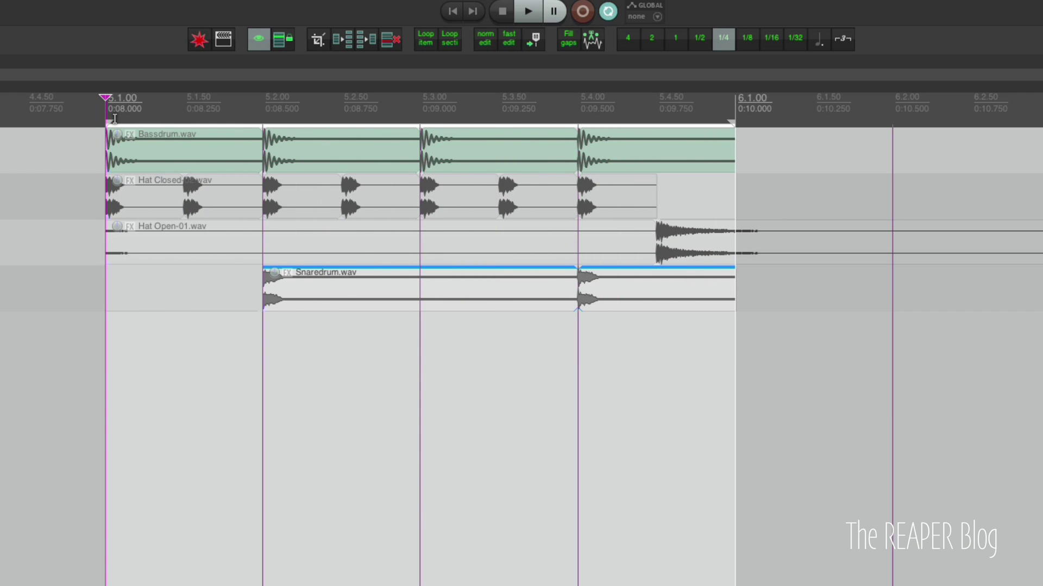